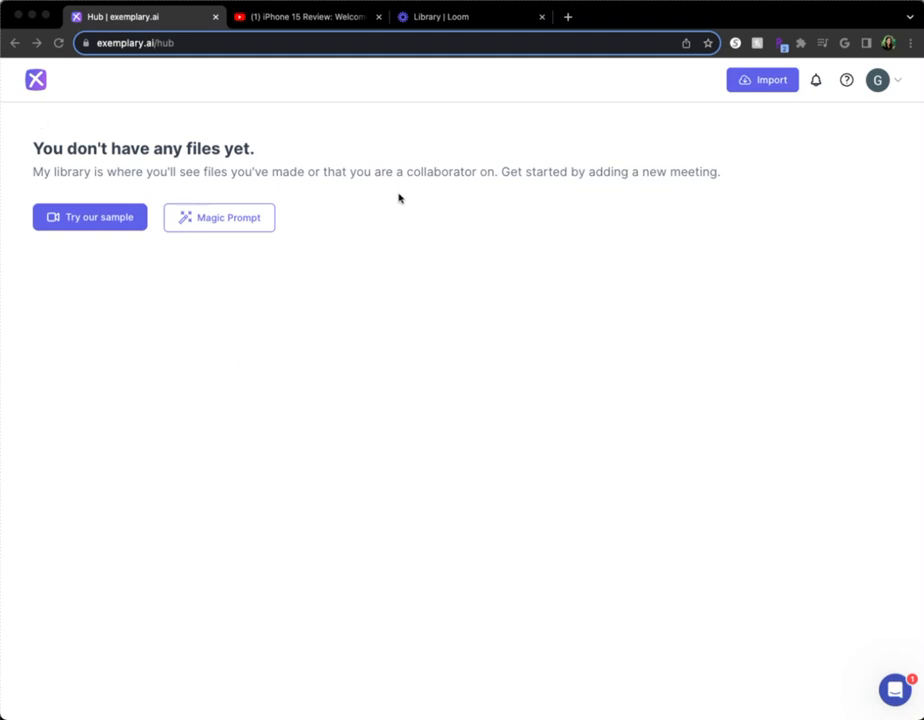
# Import the YouTube video "iPhone 15 Review: Welcome to the Club!" from its copied link and continue to the processing options
pyautogui.click(305, 17)
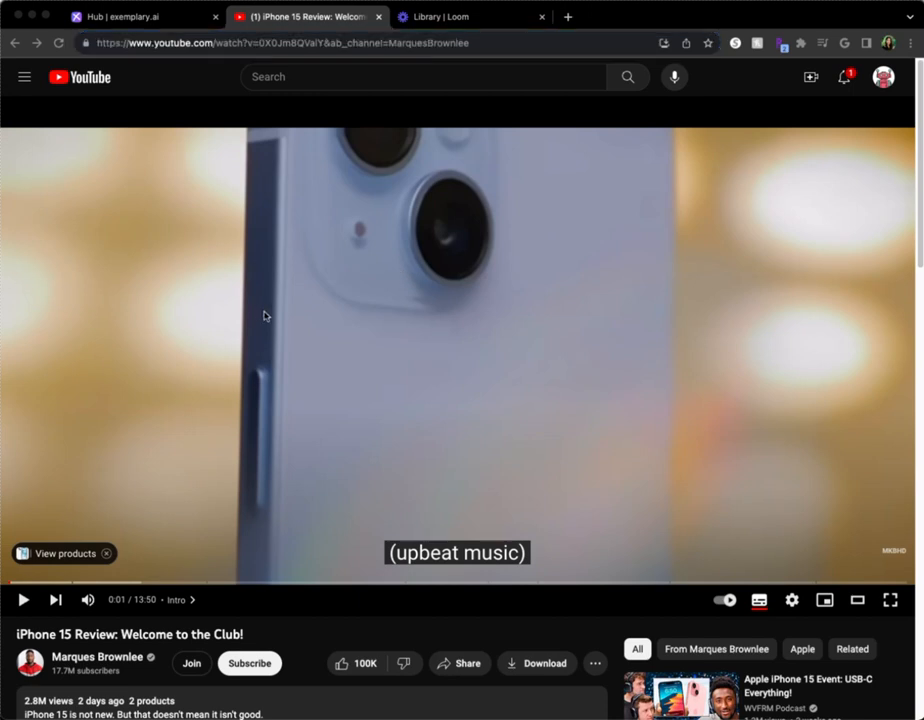
pyautogui.click(137, 18)
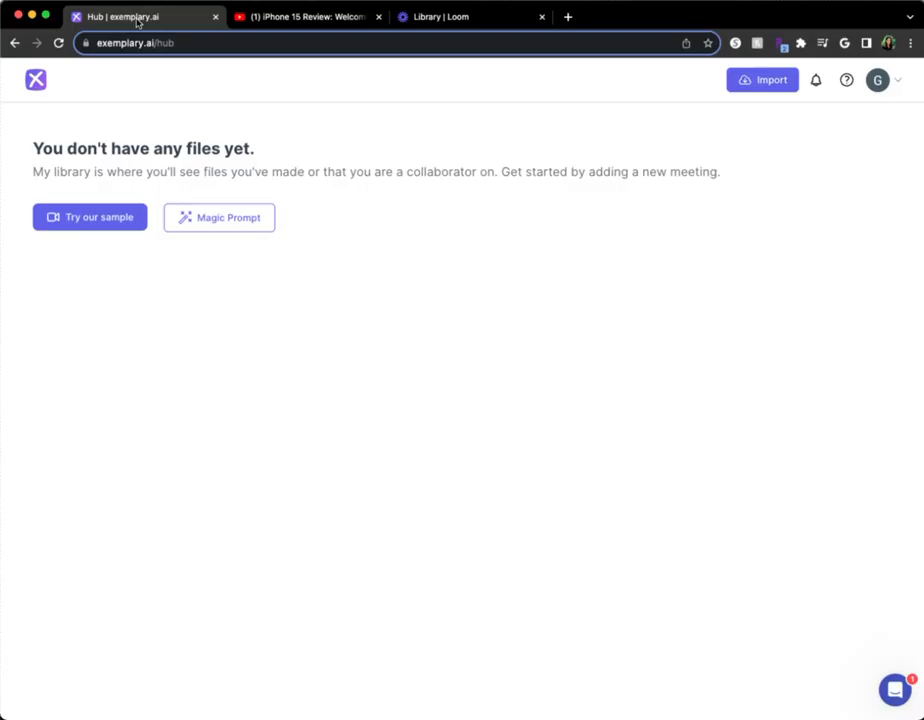
pyautogui.click(767, 82)
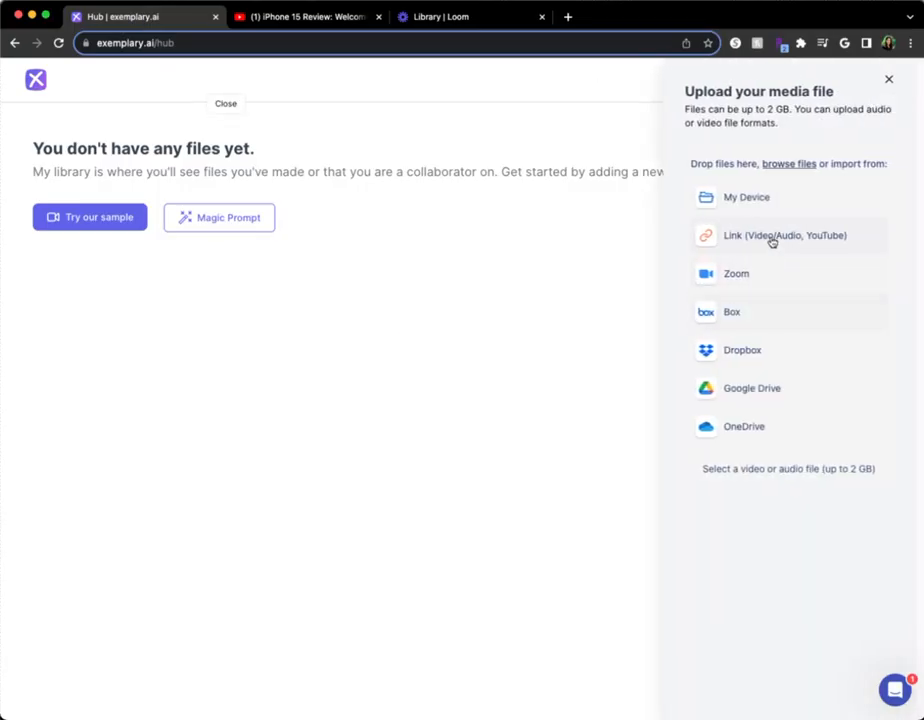
pyautogui.click(772, 239)
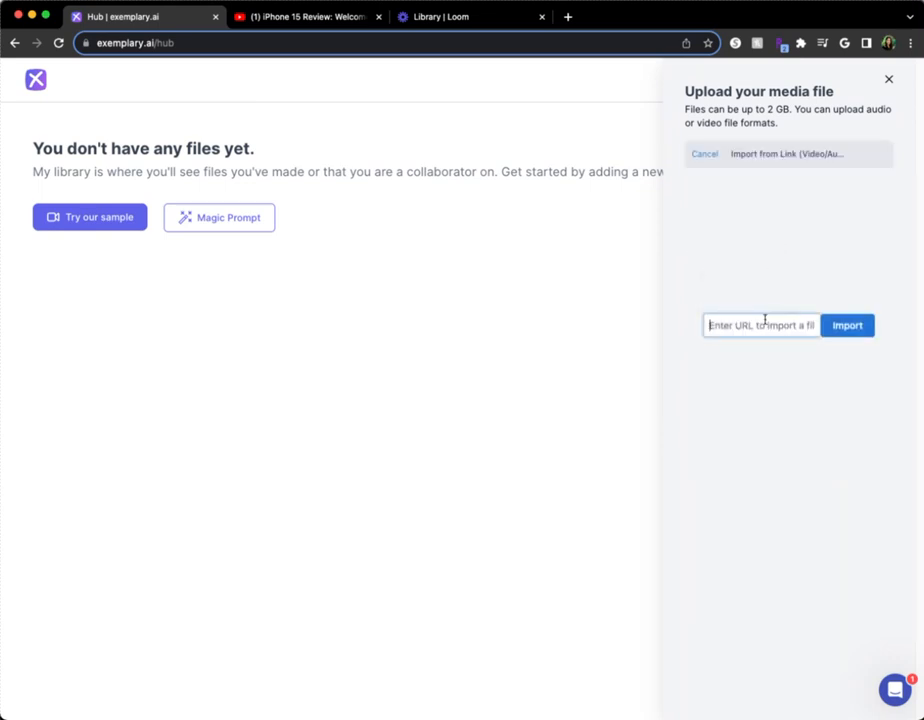
pyautogui.press('super+v')
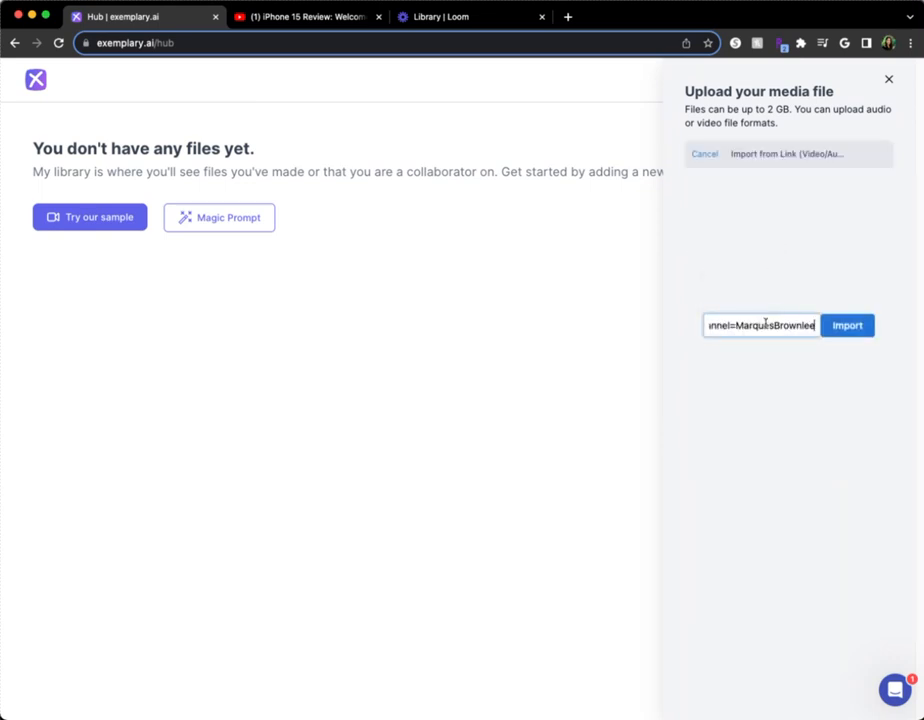
pyautogui.click(843, 329)
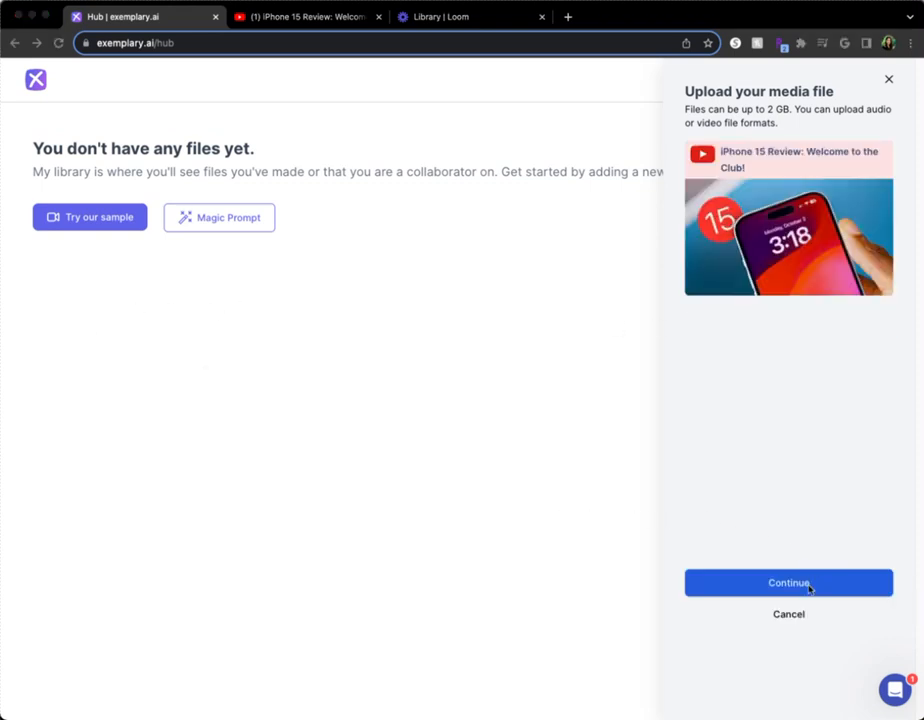
pyautogui.click(802, 585)
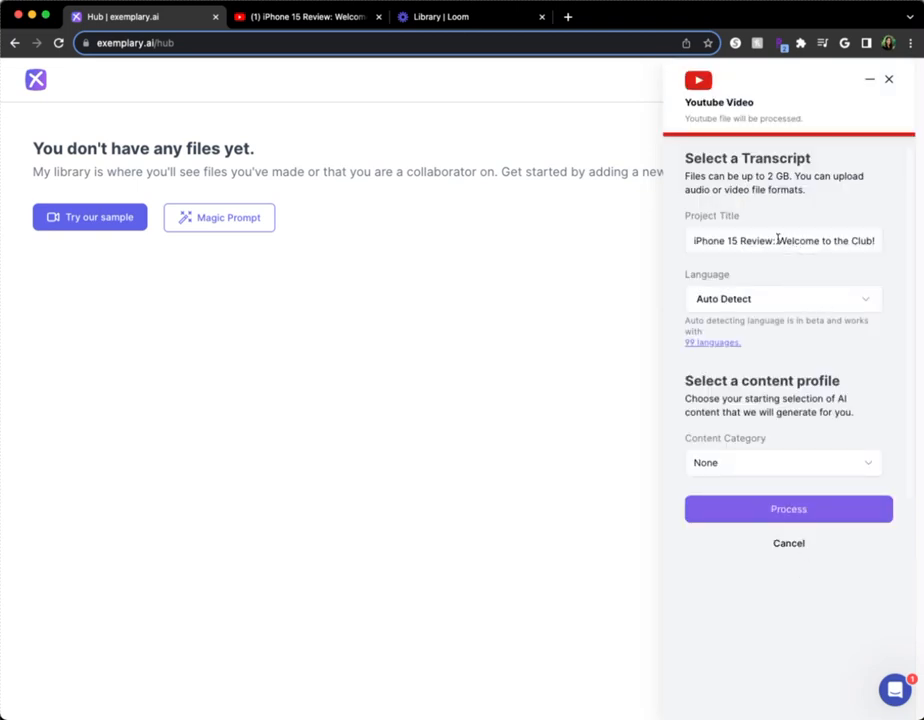
# Shorten the project title to "iPhone 15 Review" and set the transcript language to English
pyautogui.moveTo(771, 242); pyautogui.dragTo(873, 243)
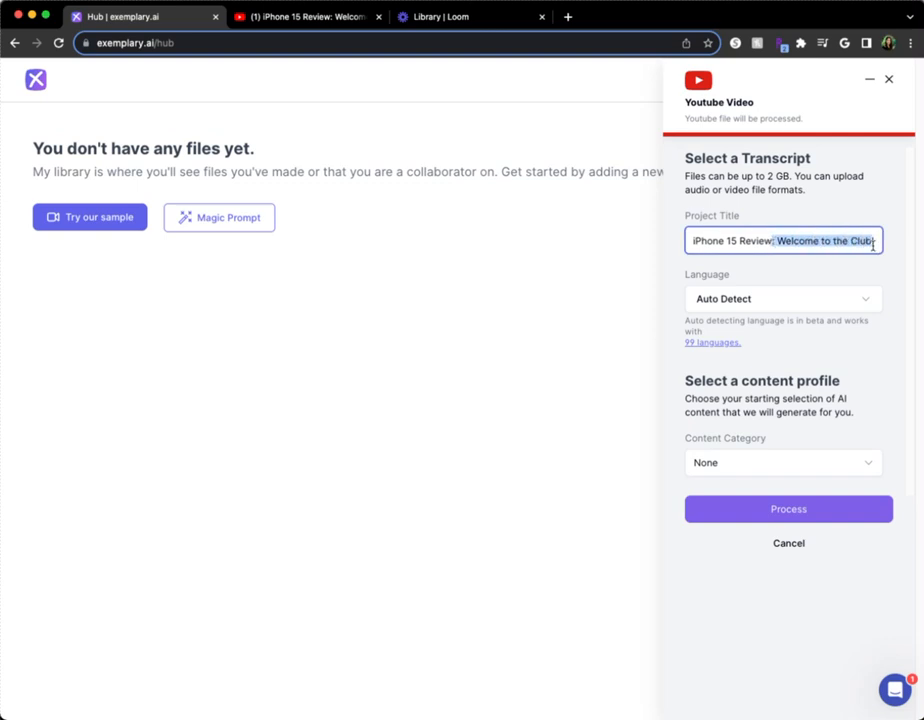
pyautogui.press('BackSpace')
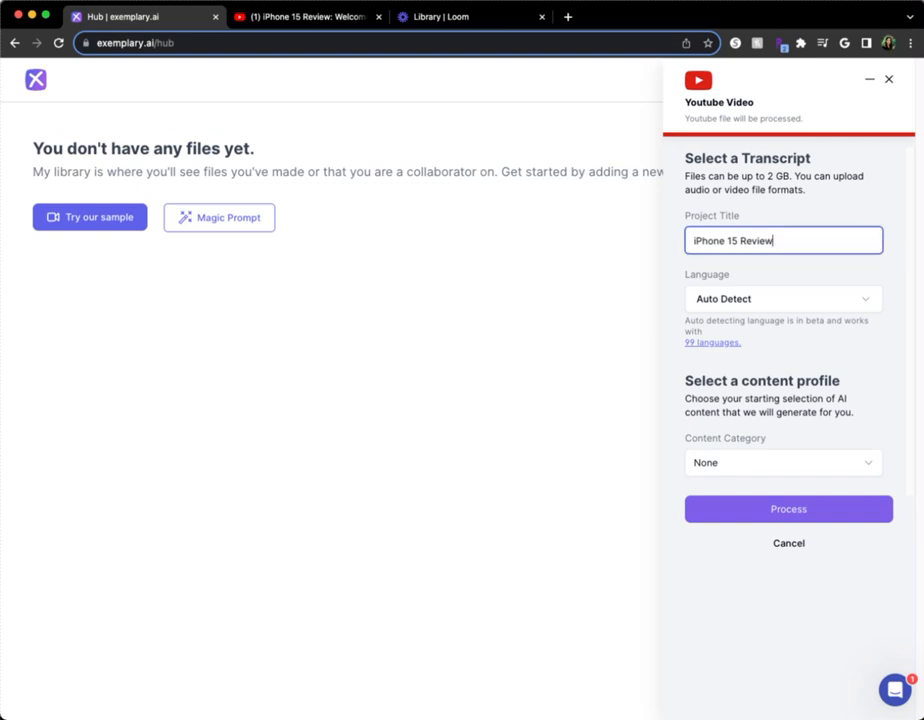
pyautogui.click(817, 305)
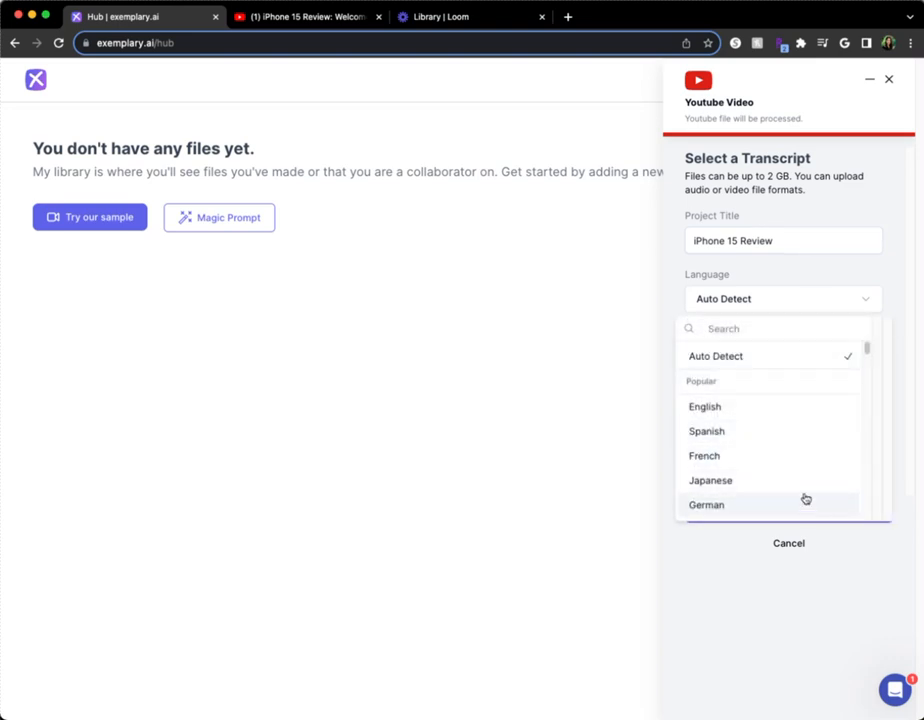
pyautogui.click(807, 415)
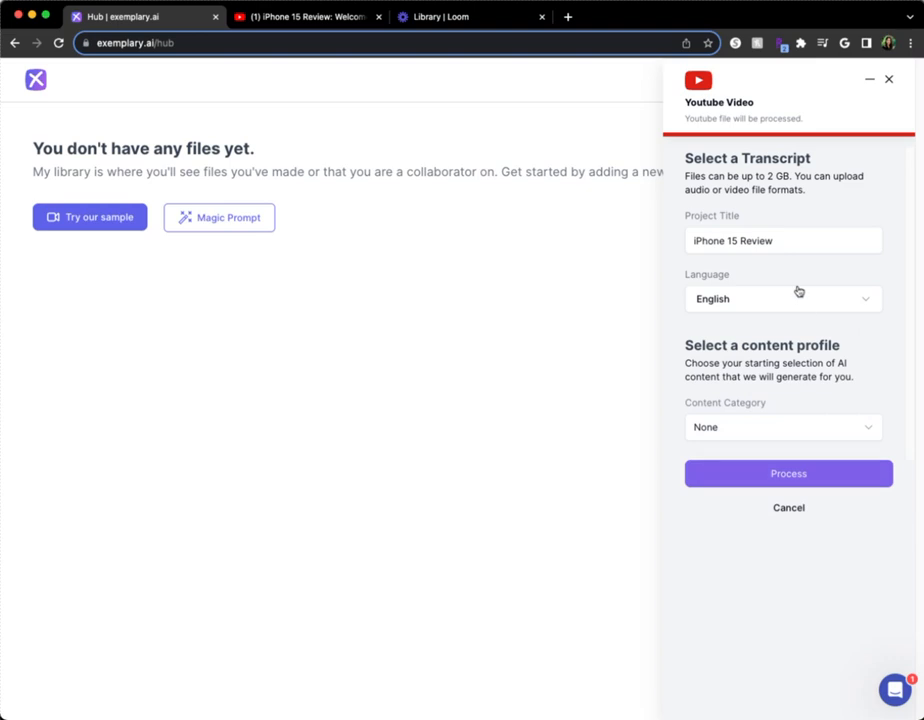
pyautogui.click(798, 298)
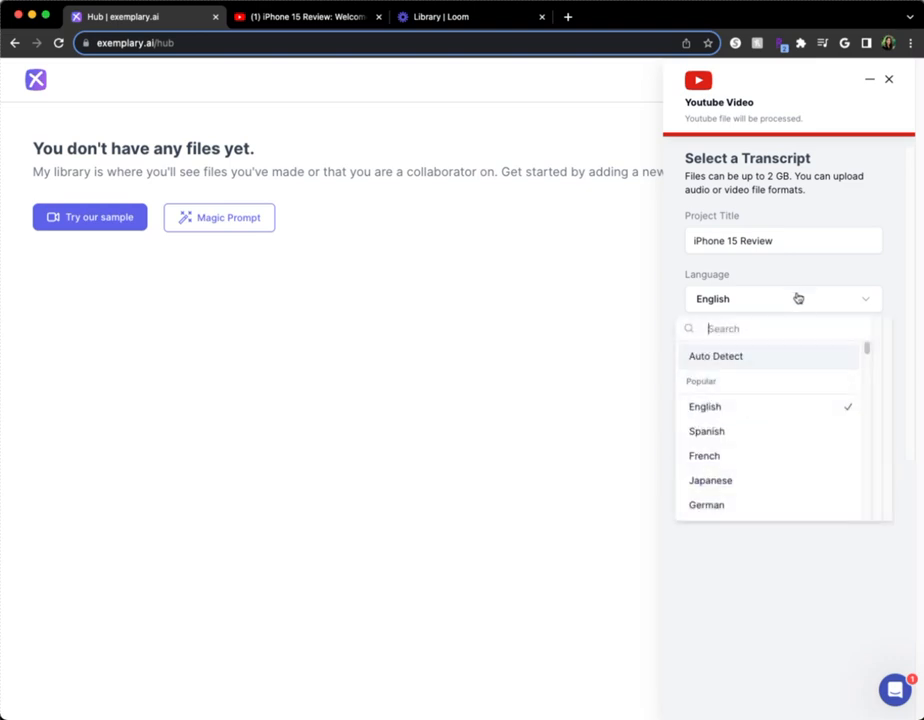
pyautogui.click(887, 277)
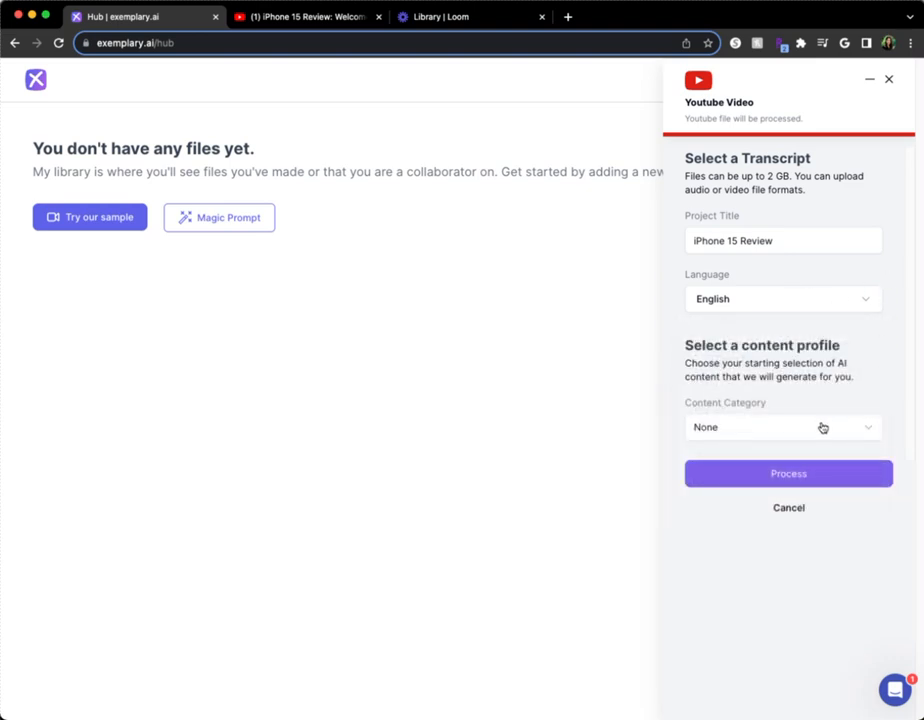
# Choose Youtube Video as the content category and start processing the file
pyautogui.click(821, 428)
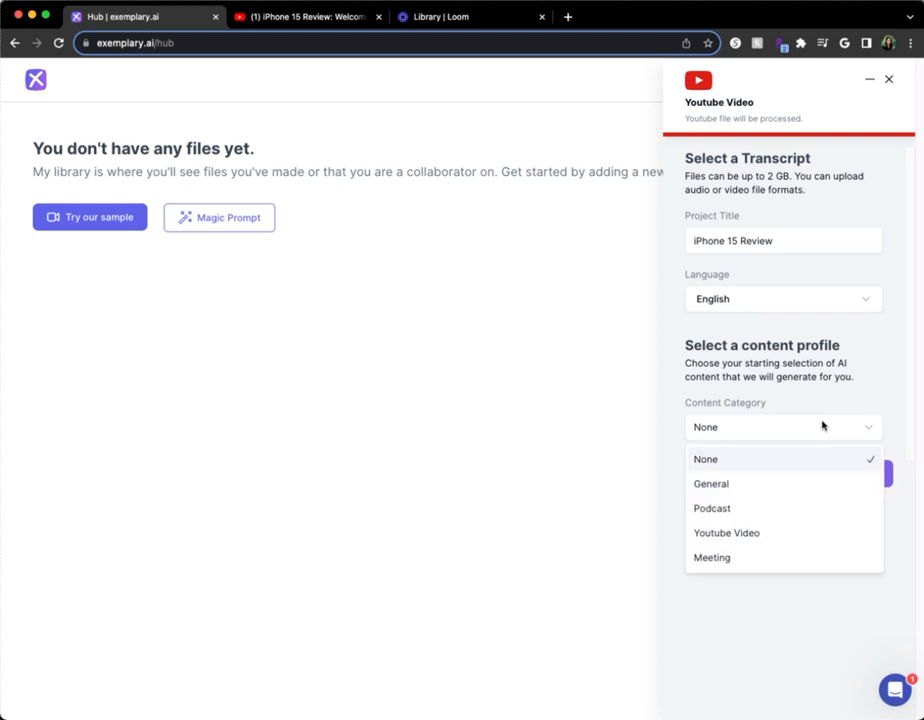
pyautogui.click(782, 532)
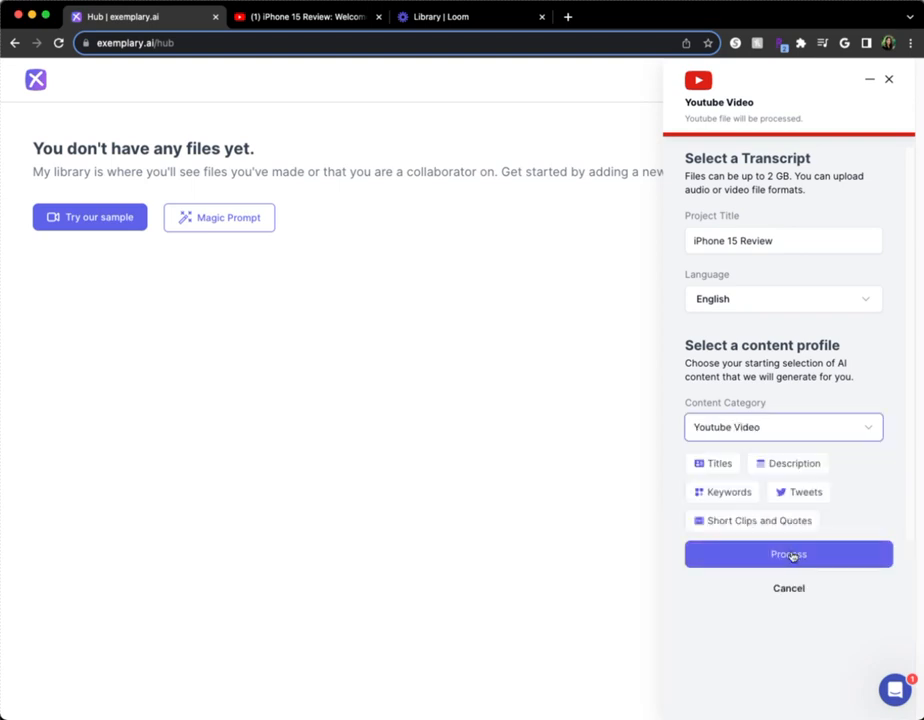
pyautogui.click(790, 555)
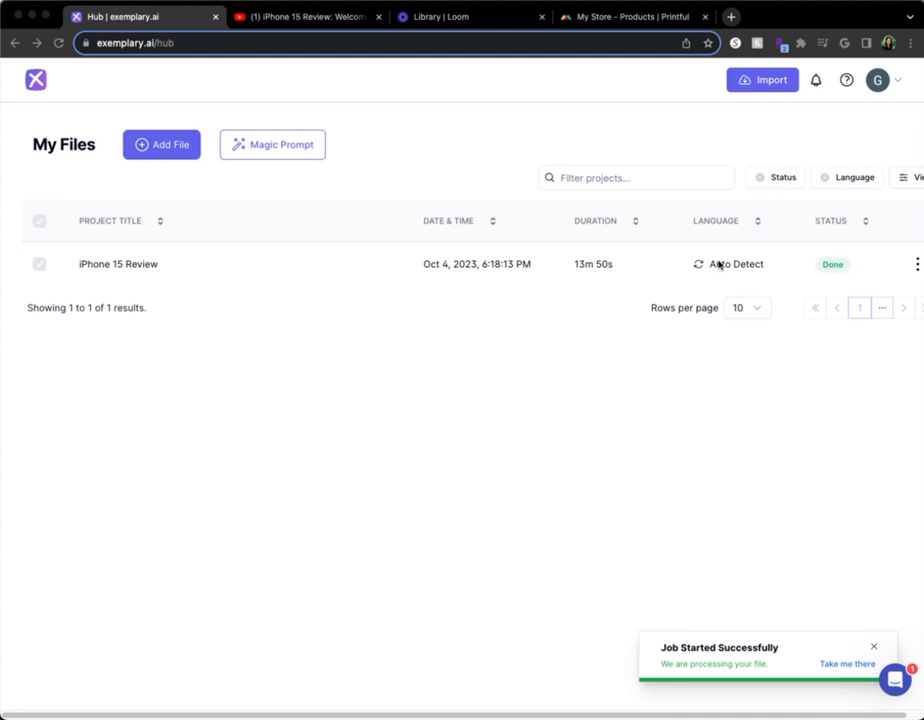
# Open the iPhone 15 Review project and generate an AI Writer report from the saved Twitter prompt
pyautogui.click(127, 269)
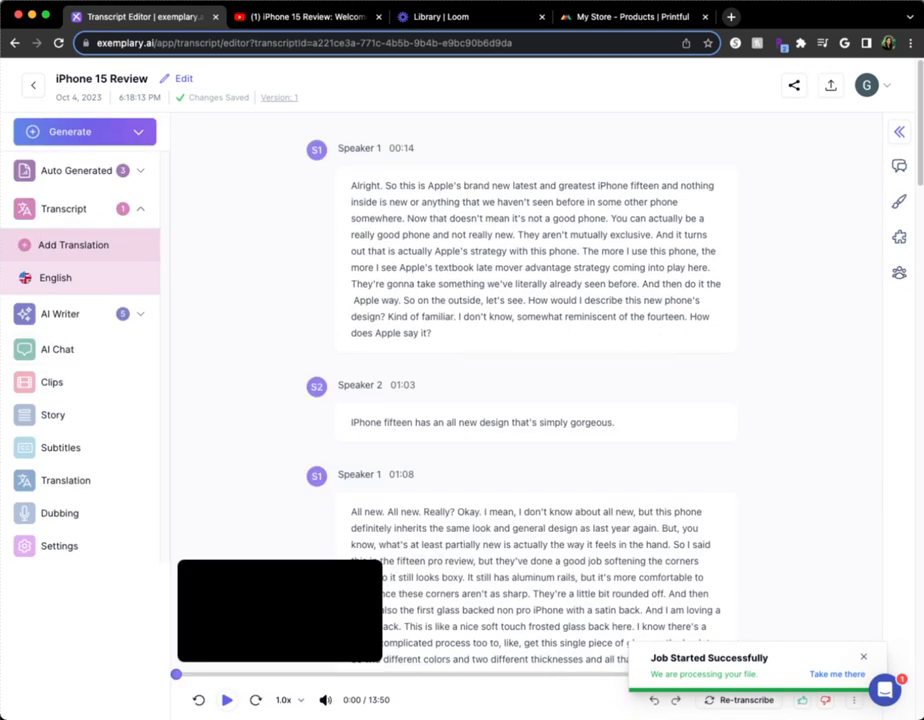
pyautogui.click(60, 313)
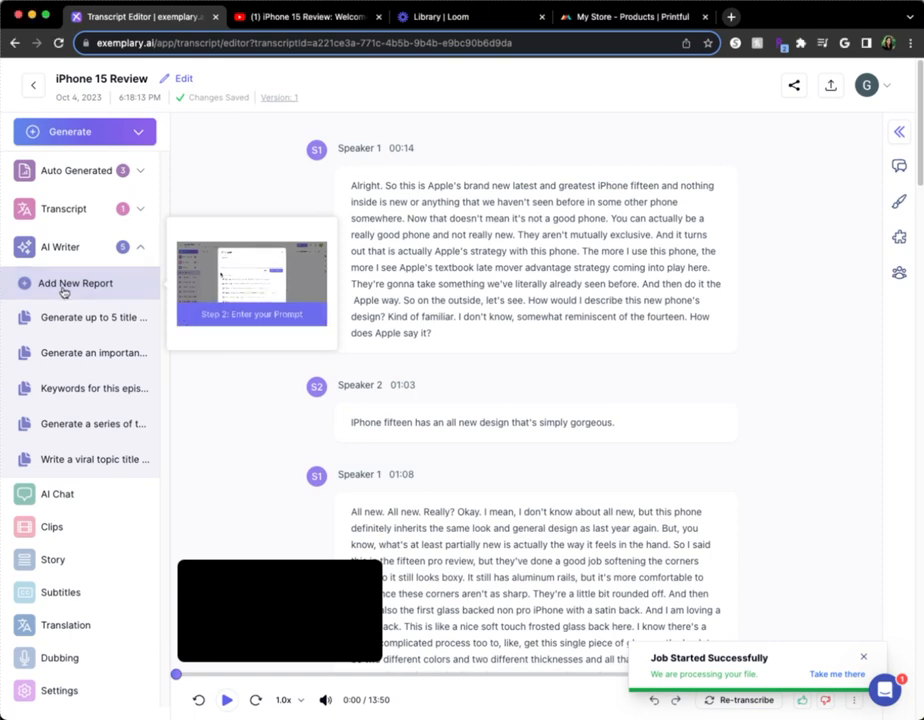
pyautogui.click(64, 290)
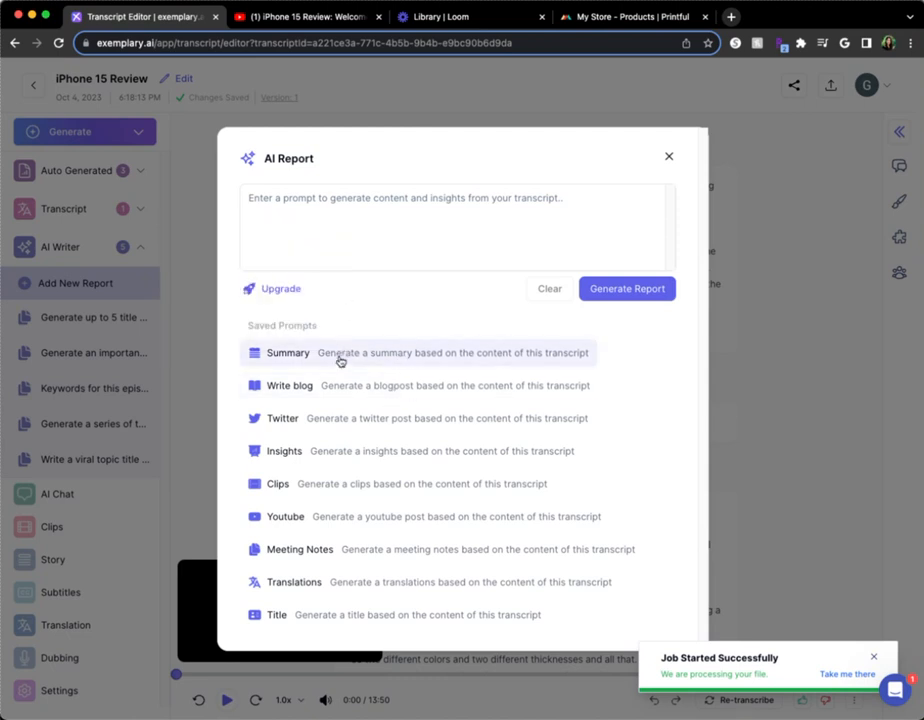
pyautogui.click(327, 423)
pyautogui.moveTo(557, 203); pyautogui.dragTo(246, 200)
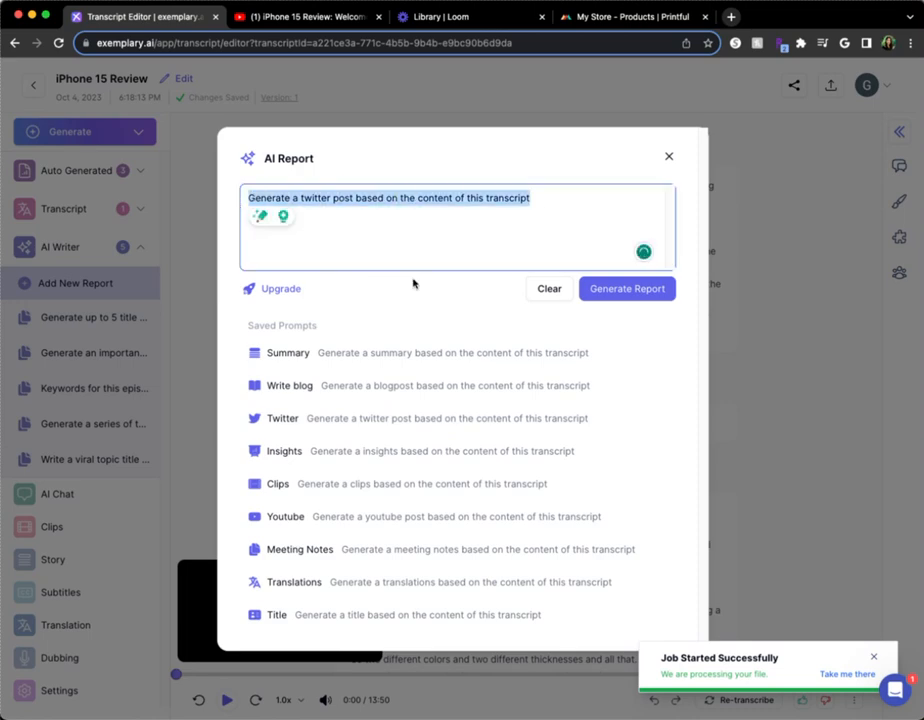
pyautogui.click(627, 291)
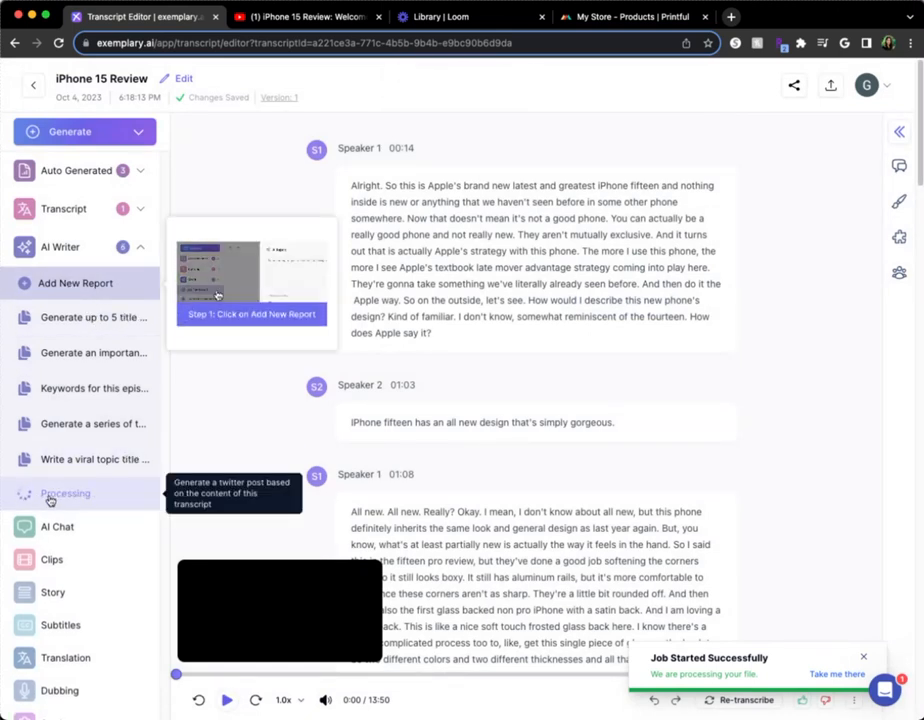
# Generate another AI Writer report using the saved Youtube prompt
pyautogui.click(140, 248)
pyautogui.scroll(-1, 142, 246)
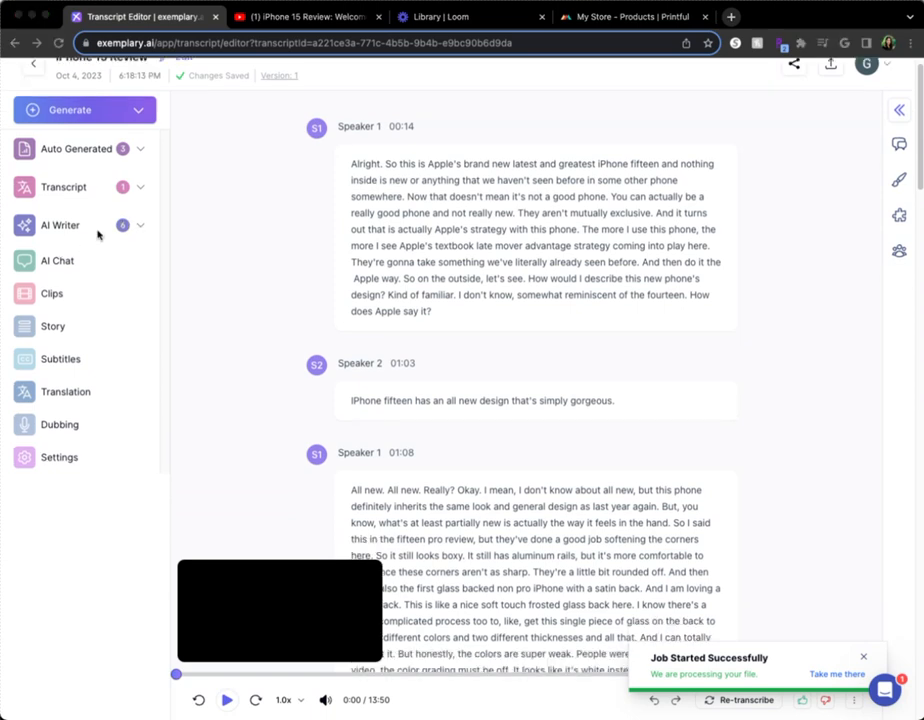
pyautogui.click(141, 225)
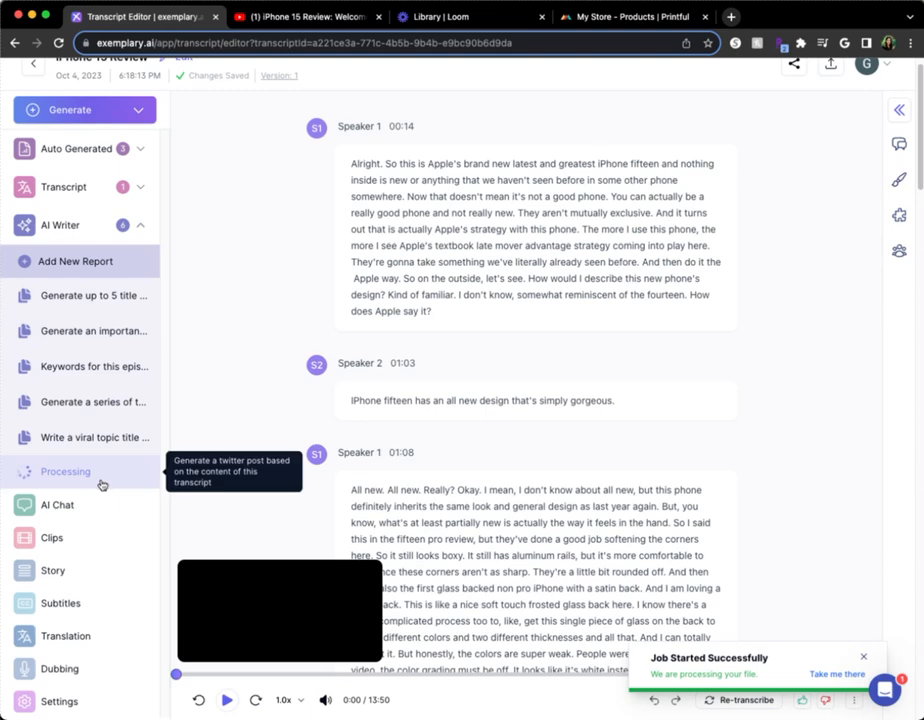
pyautogui.click(81, 262)
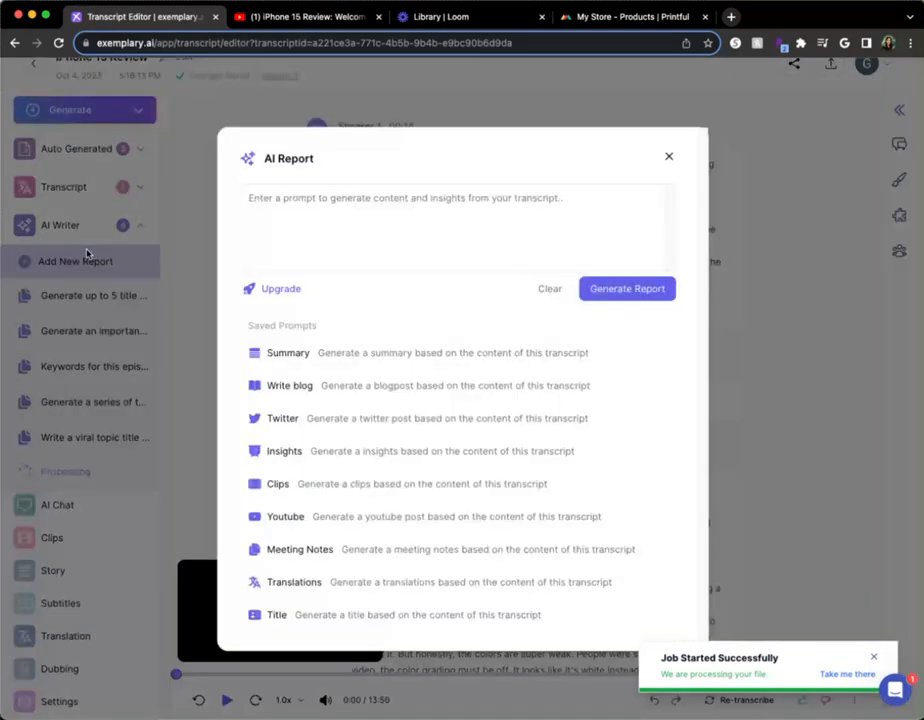
pyautogui.click(358, 522)
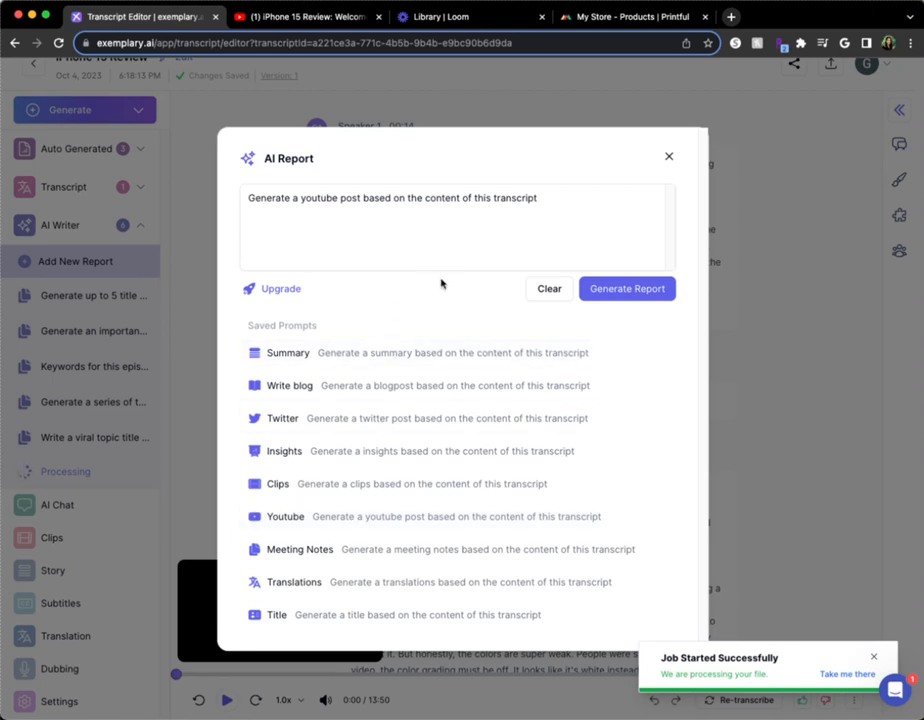
pyautogui.click(620, 291)
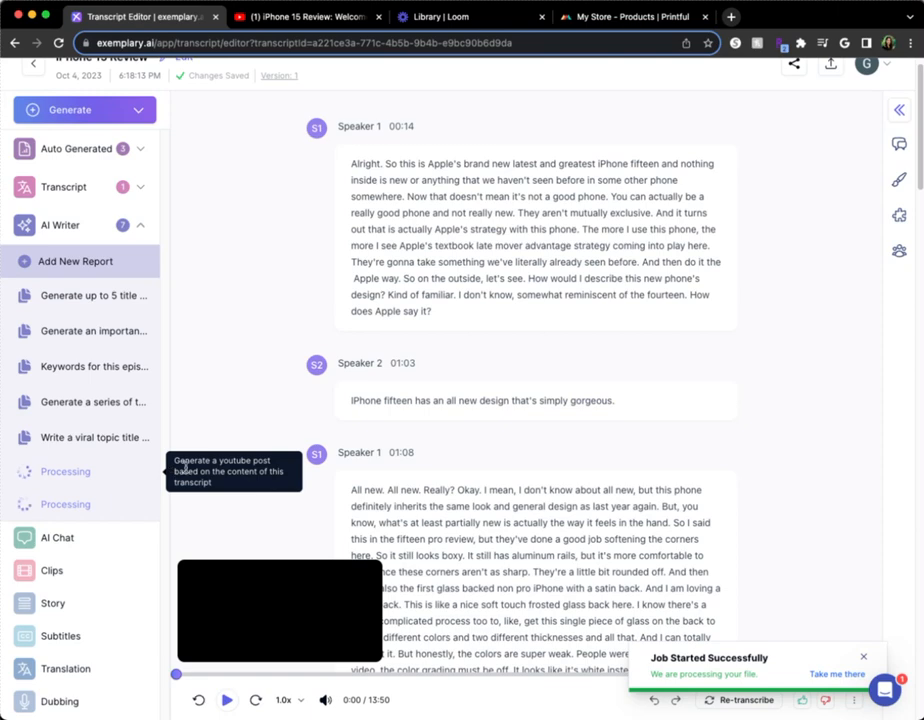
# Generate an AI Writer report from the saved Summary prompt for the transcript
pyautogui.moveTo(136, 272)
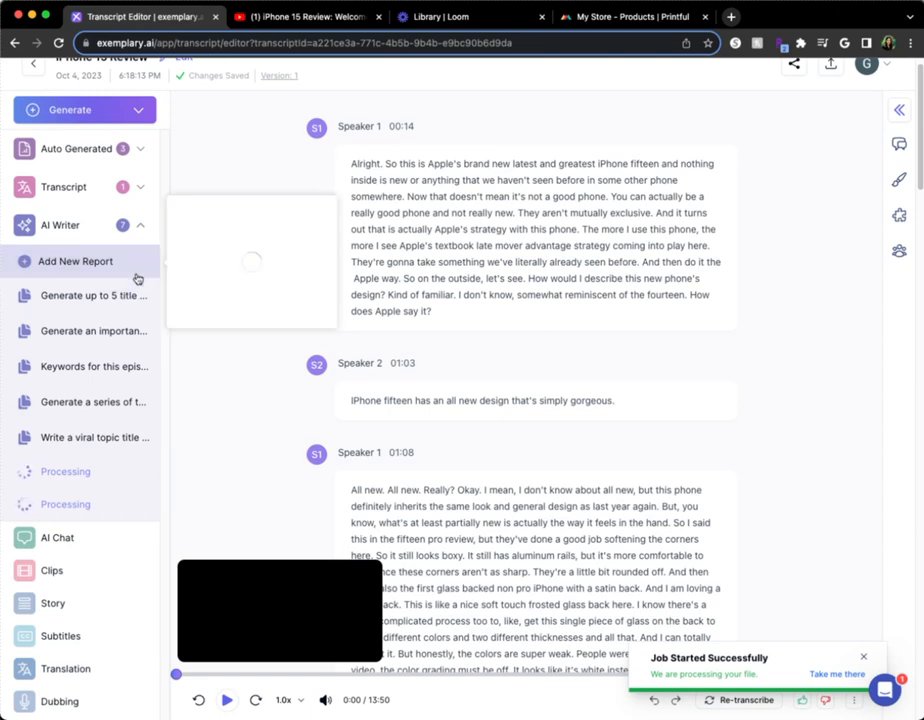
pyautogui.click(66, 266)
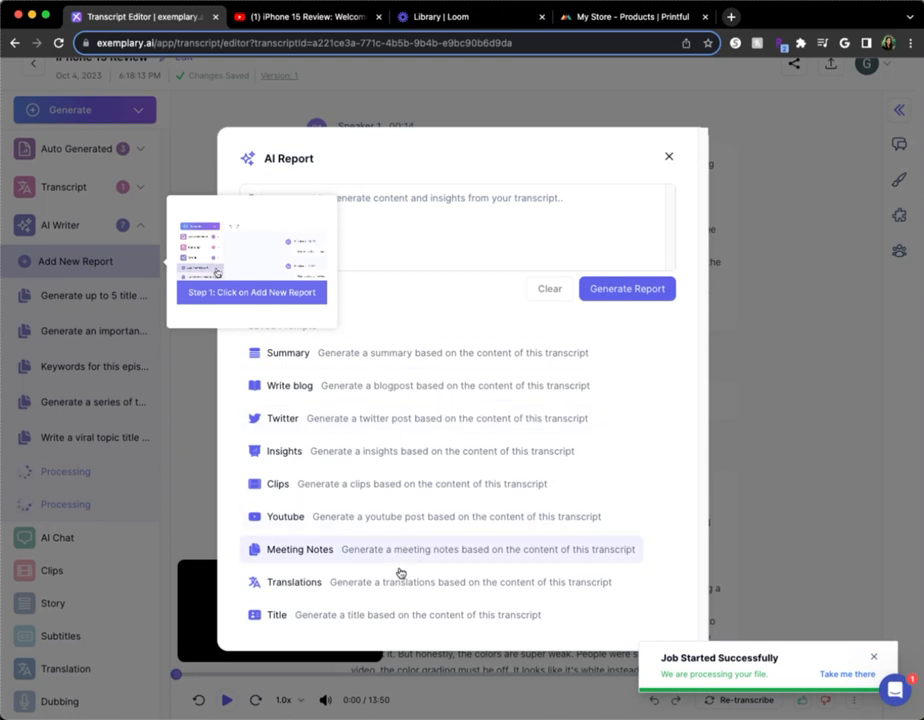
pyautogui.click(390, 360)
pyautogui.moveTo(547, 198); pyautogui.dragTo(256, 198)
pyautogui.click(632, 290)
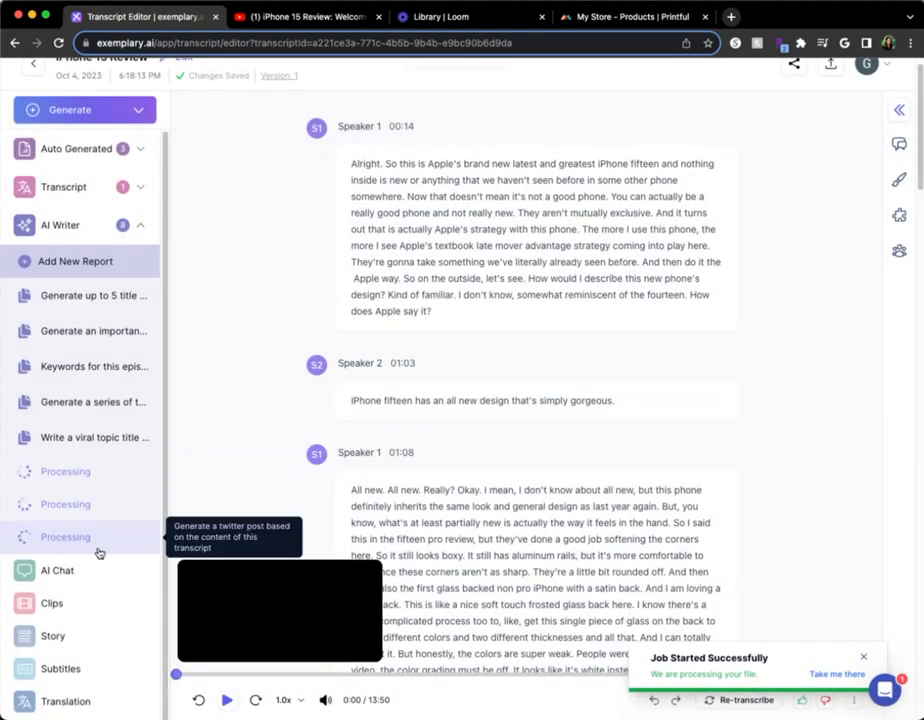
pyautogui.click(78, 266)
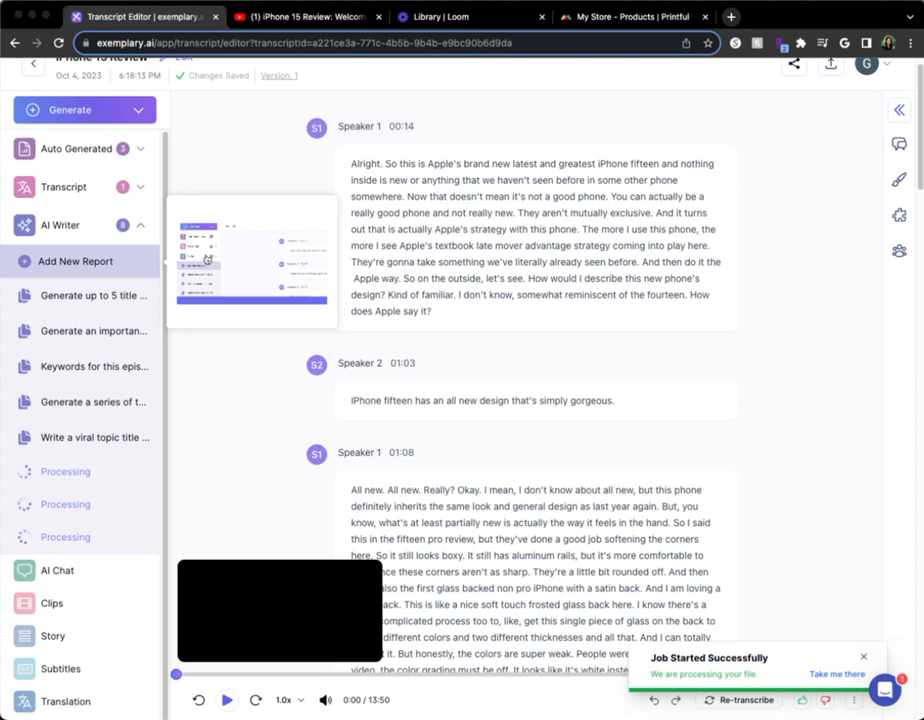
# Translate the iPhone 15 Review transcript into Spanish
pyautogui.scroll(-2, 90, 597)
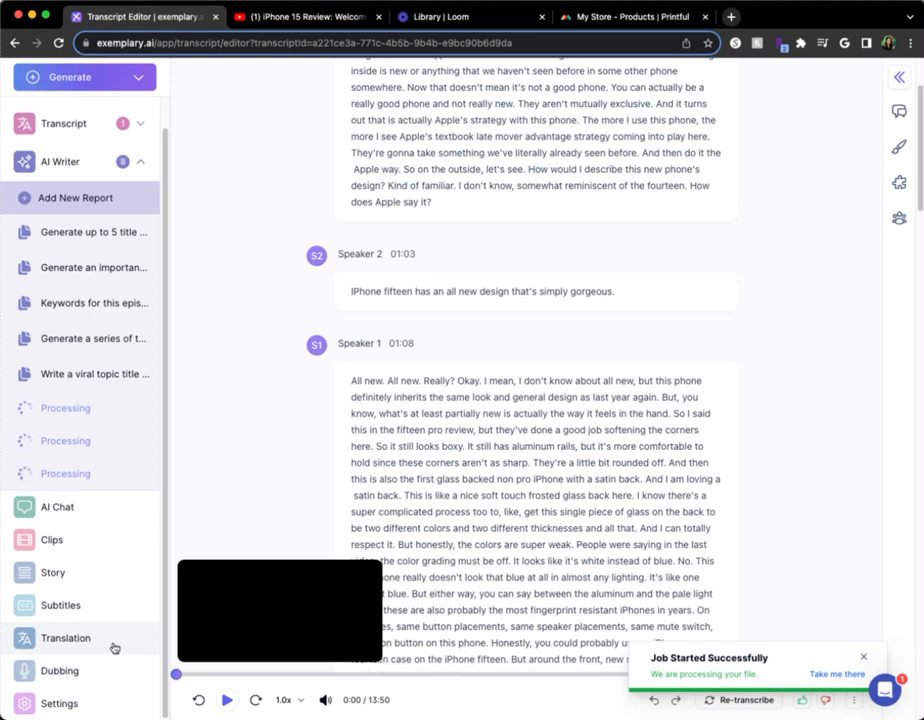
pyautogui.click(116, 644)
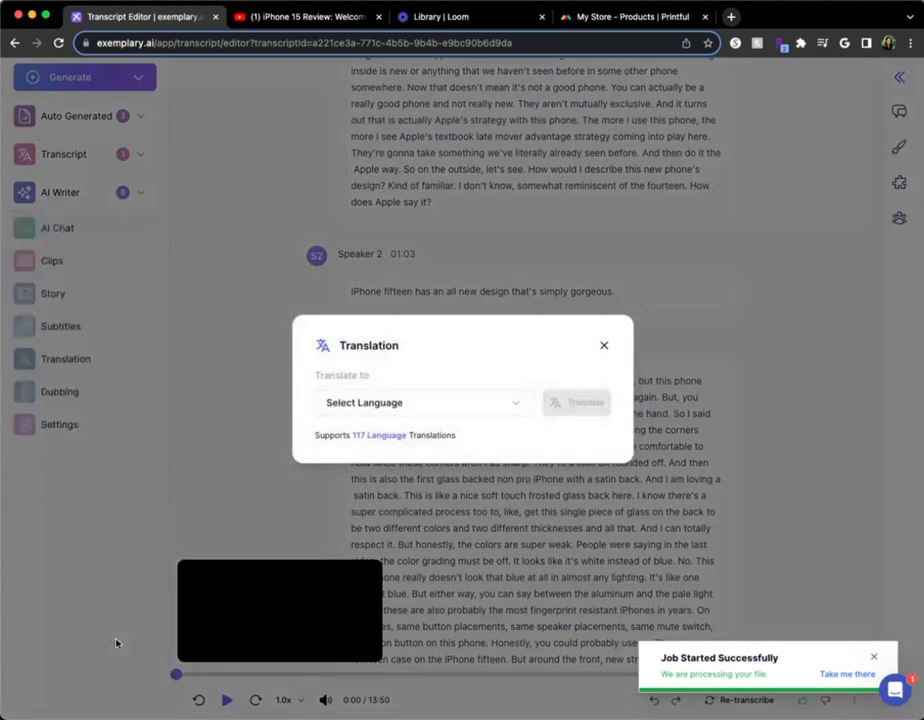
pyautogui.click(487, 404)
pyautogui.scroll(-1, 465, 526)
pyautogui.scroll(-5, 465, 526)
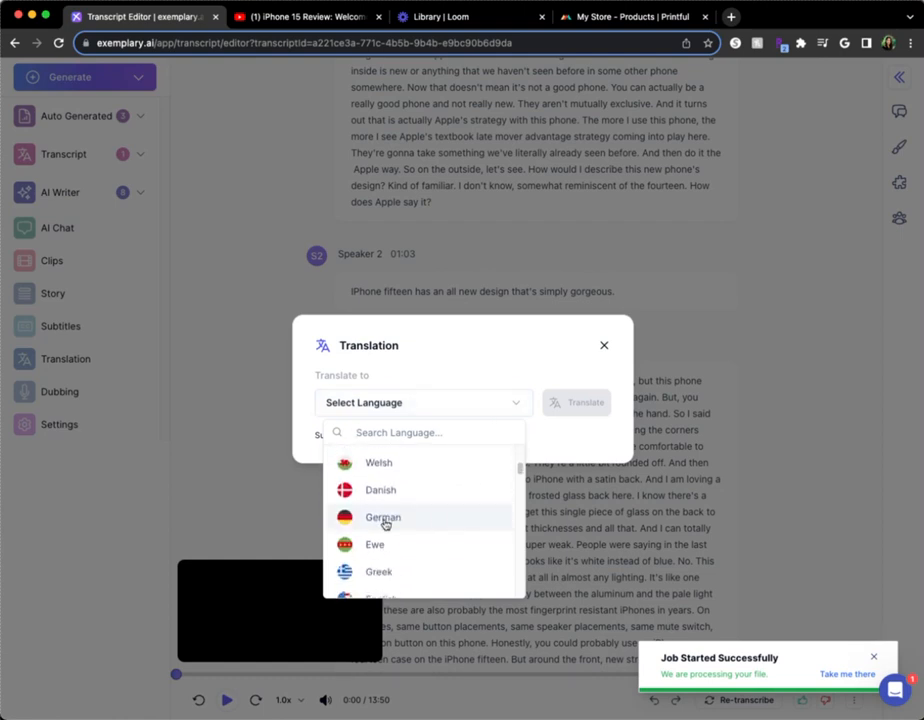
pyautogui.write('span')
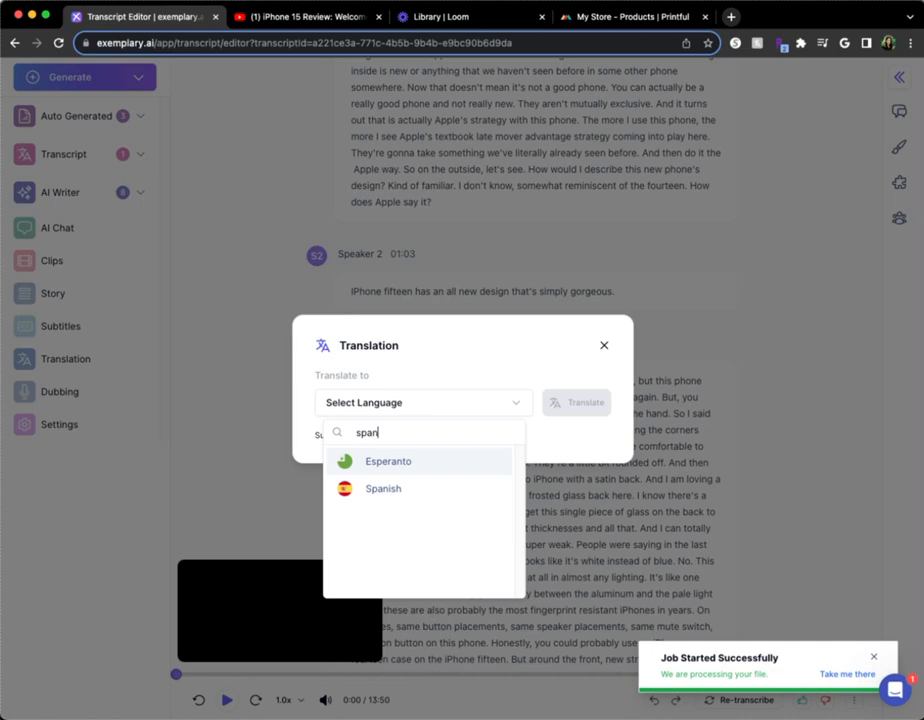
pyautogui.click(402, 491)
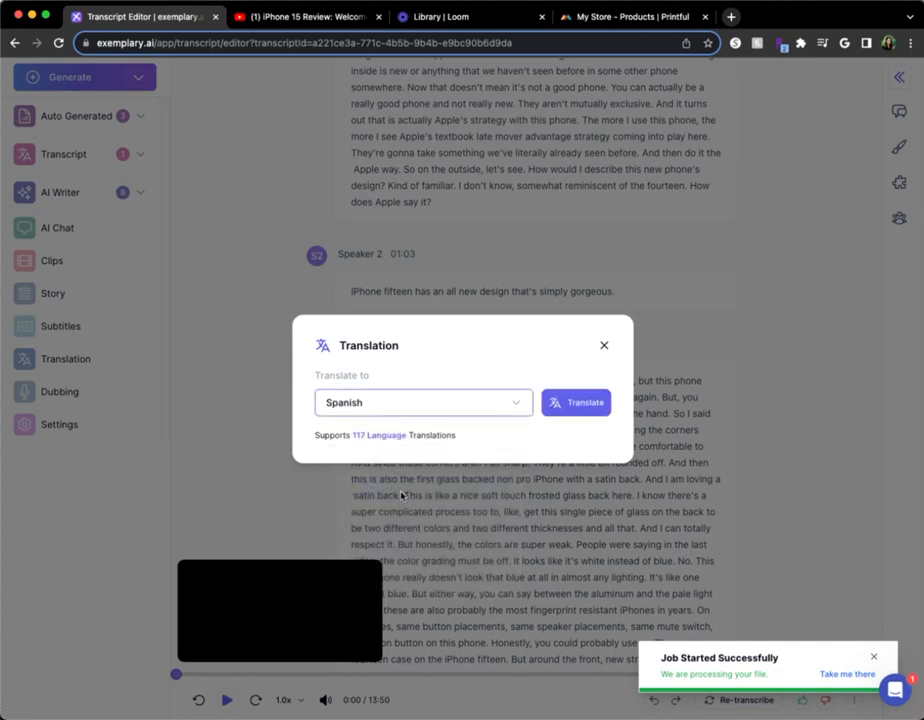
pyautogui.click(576, 402)
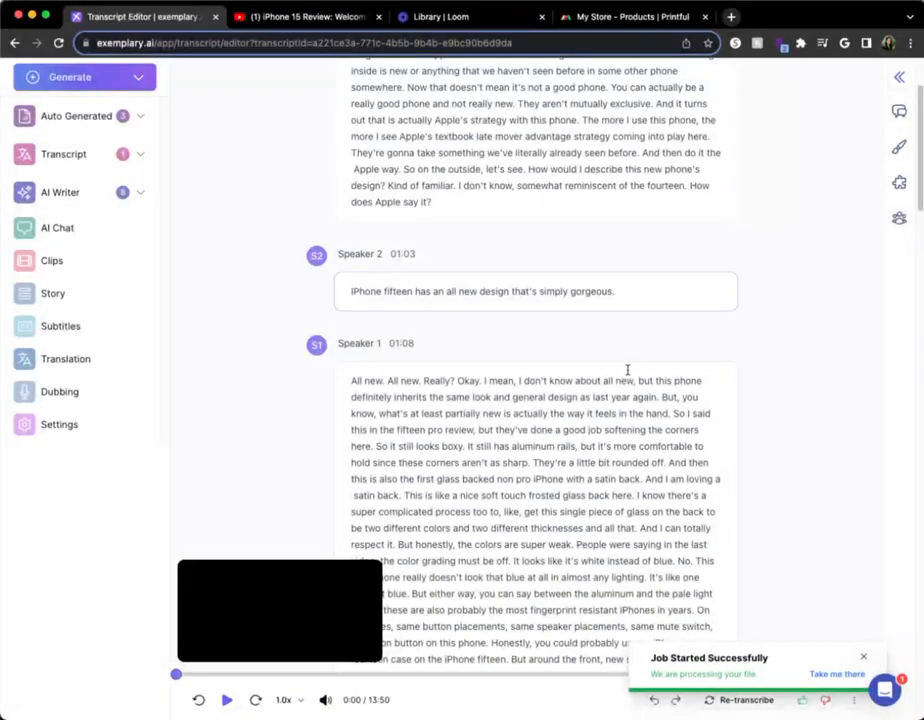
# Open the generated Twitter post report in AI Writer and read through its suggested posts
pyautogui.click(72, 303)
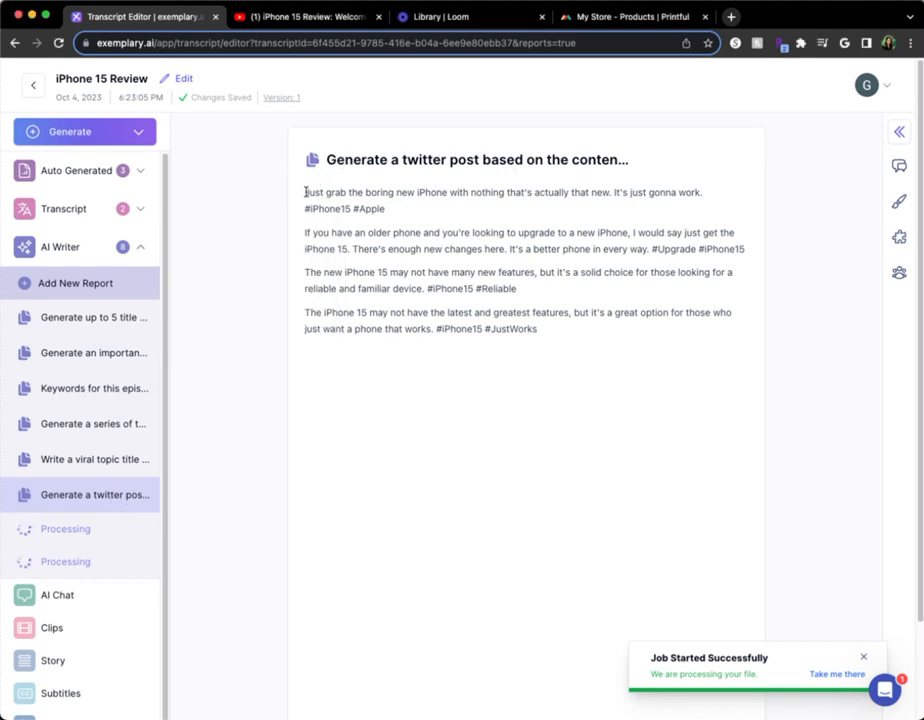
pyautogui.moveTo(305, 192); pyautogui.dragTo(546, 323)
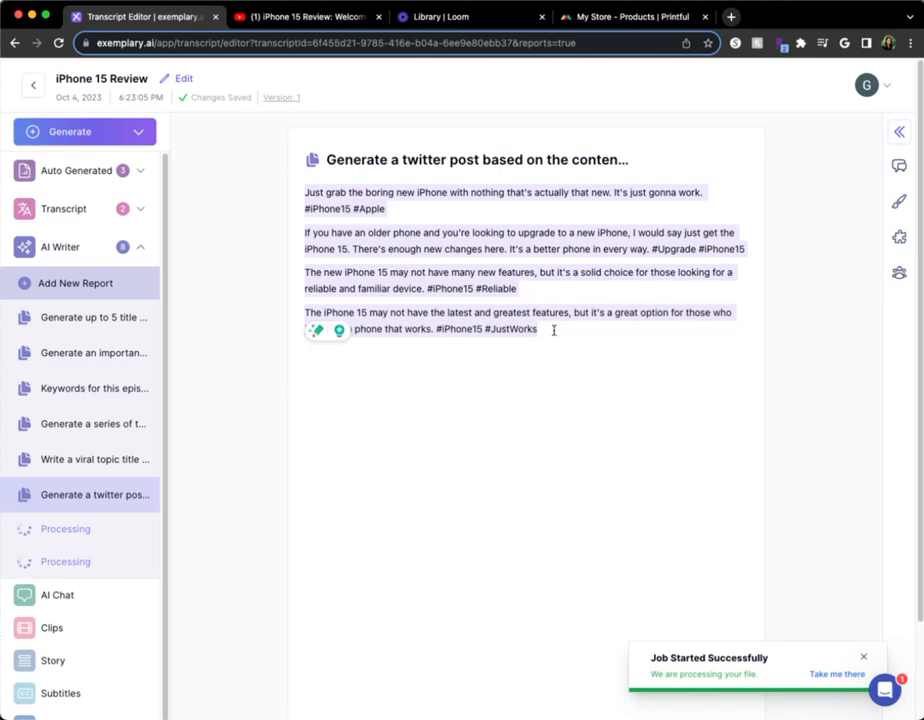
pyautogui.click(555, 331)
pyautogui.moveTo(425, 272); pyautogui.dragTo(291, 264)
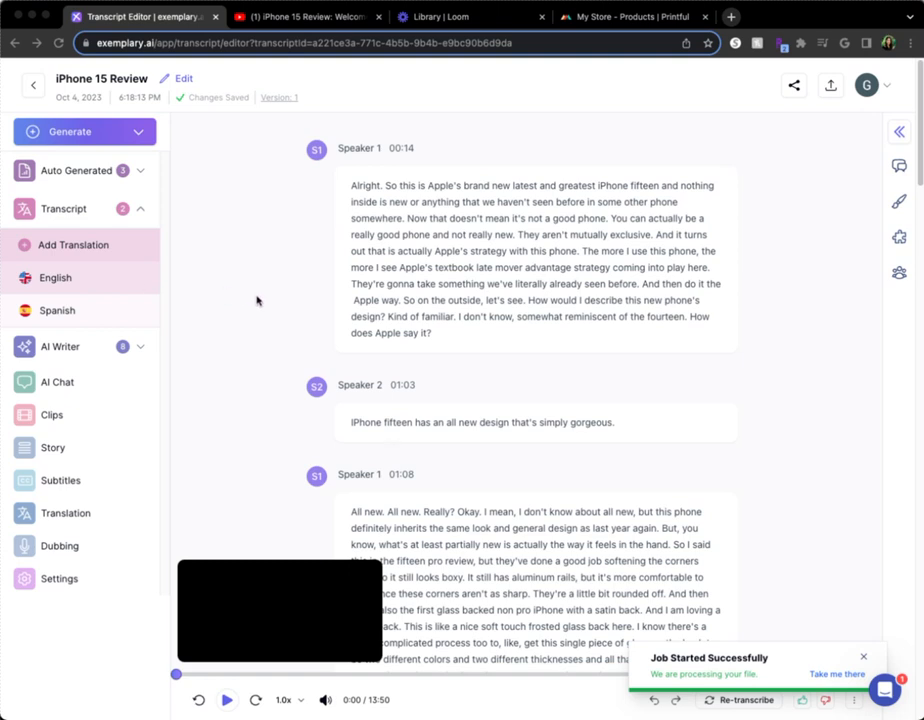
# Check which file formats are offered for exporting the English transcript
pyautogui.click(830, 88)
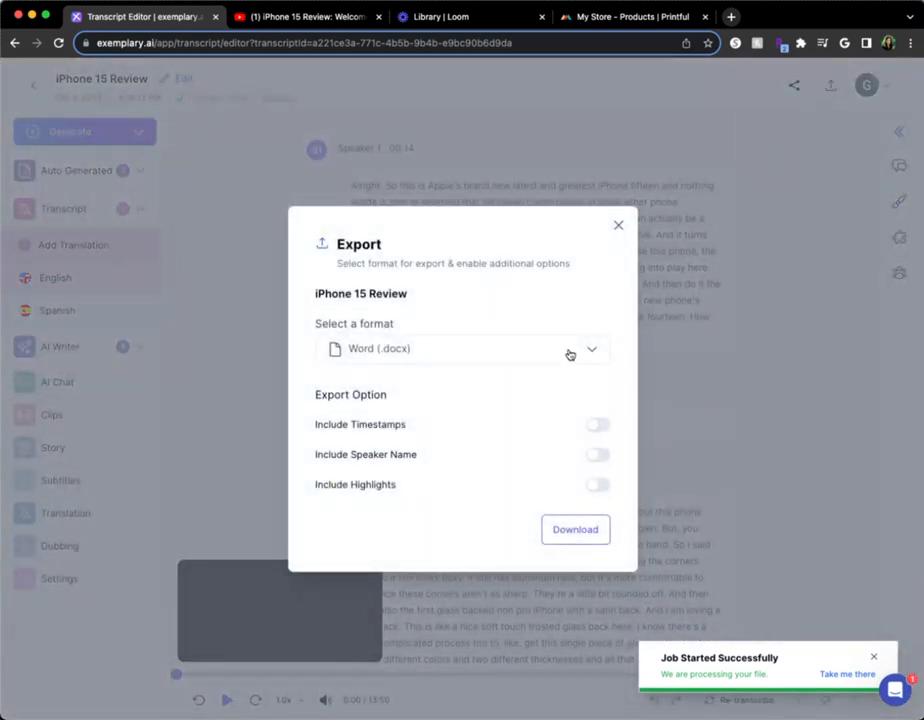
pyautogui.click(584, 352)
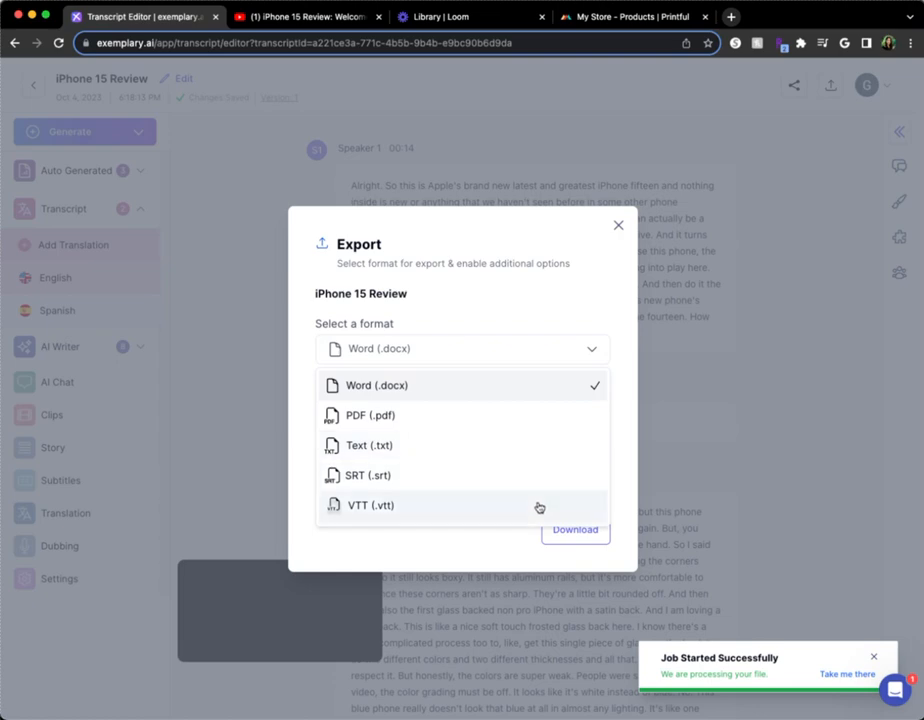
pyautogui.press('Escape')
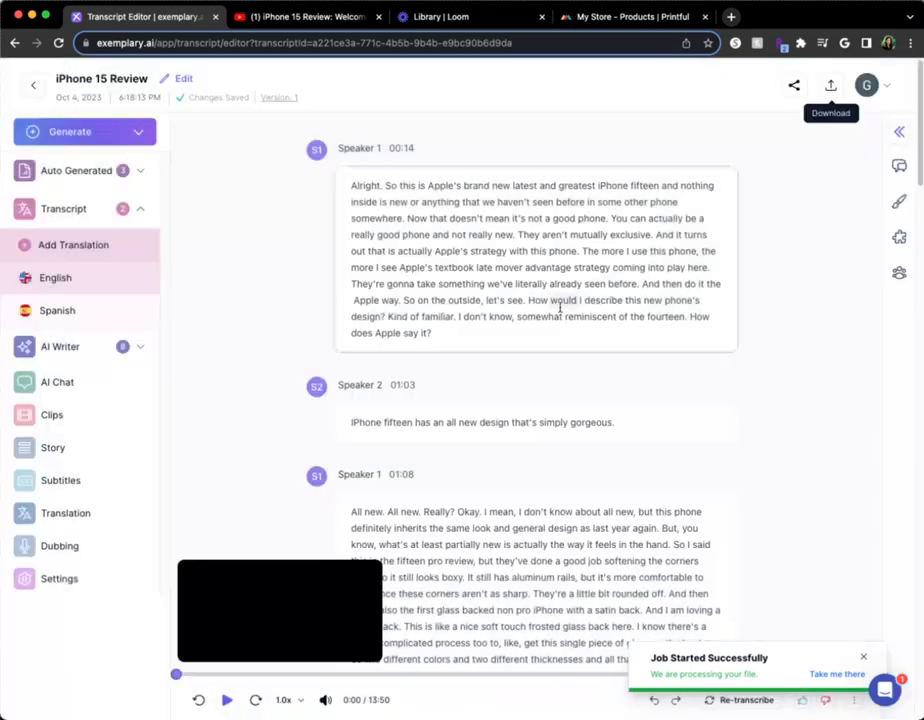
# Download the English transcript as a Word (.docx) file without timestamps, speaker names or highlights
pyautogui.click(834, 89)
pyautogui.click(560, 537)
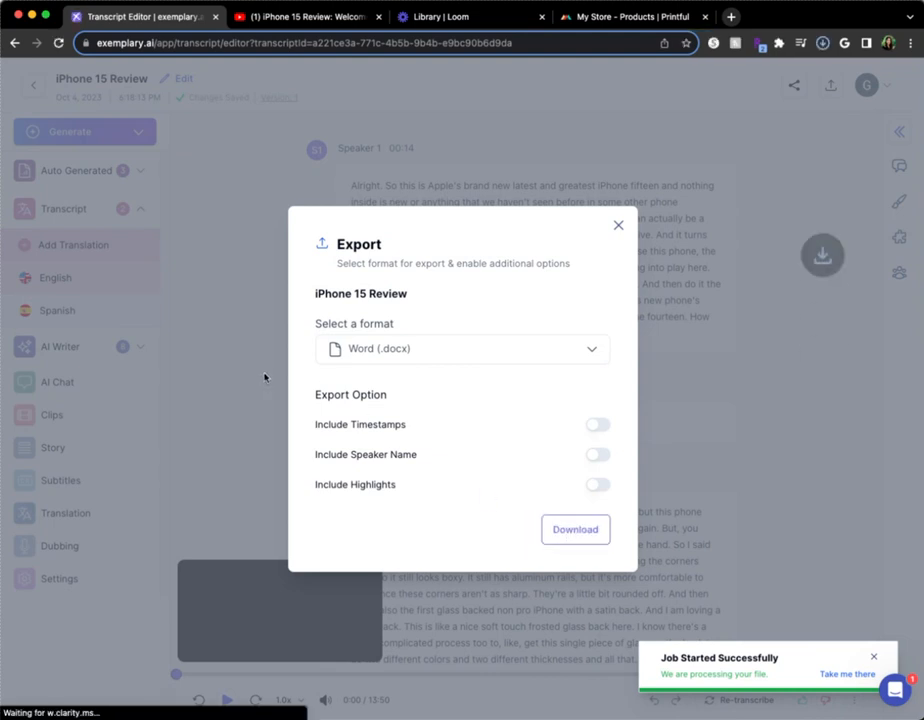
pyautogui.click(732, 285)
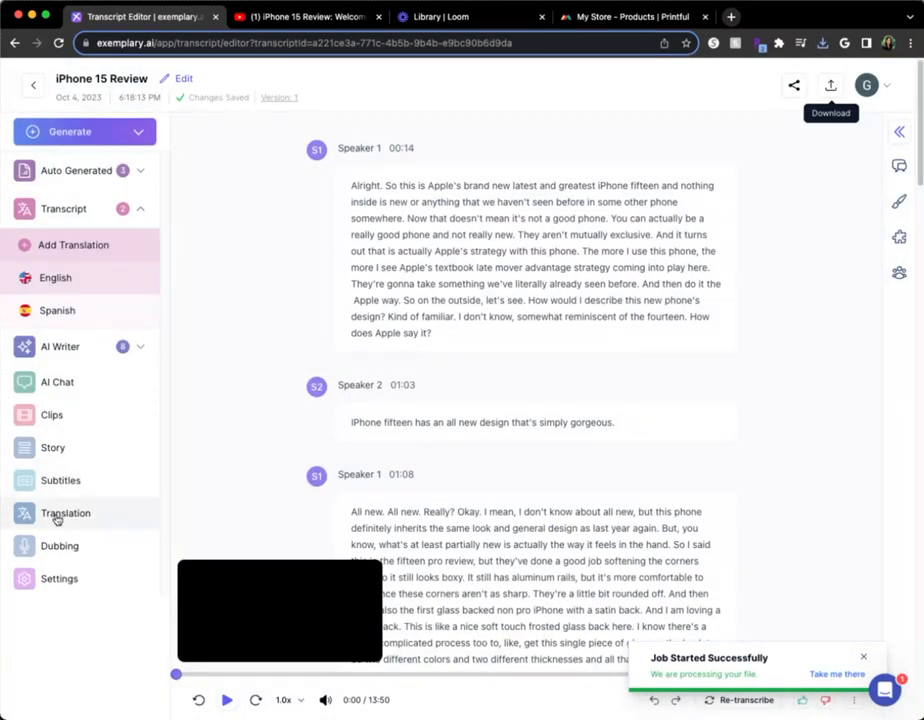
# Open the Spanish version of the iPhone 15 Review transcript
pyautogui.click(80, 312)
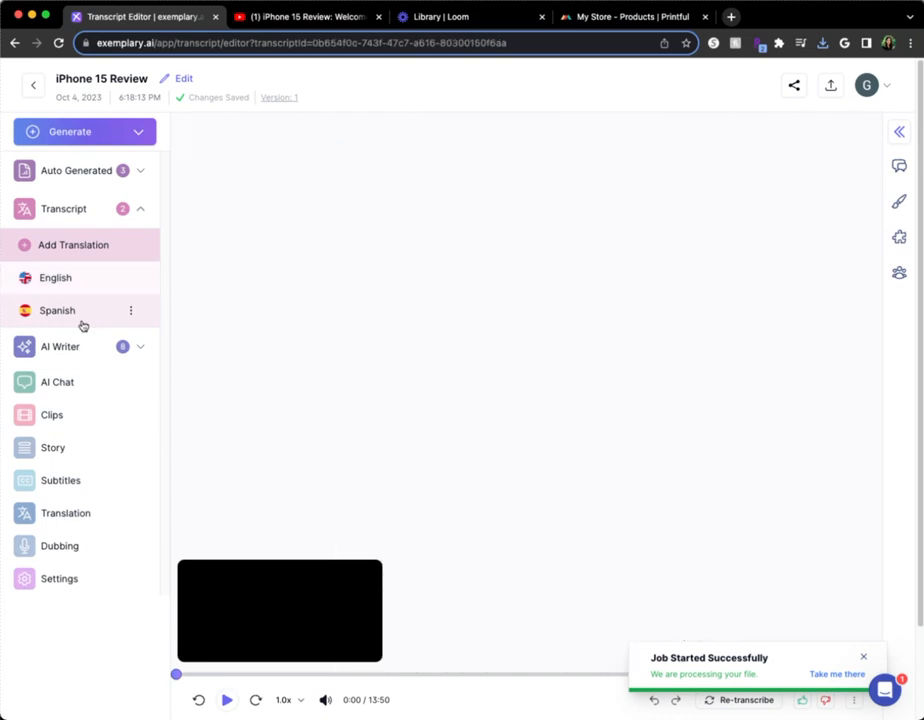